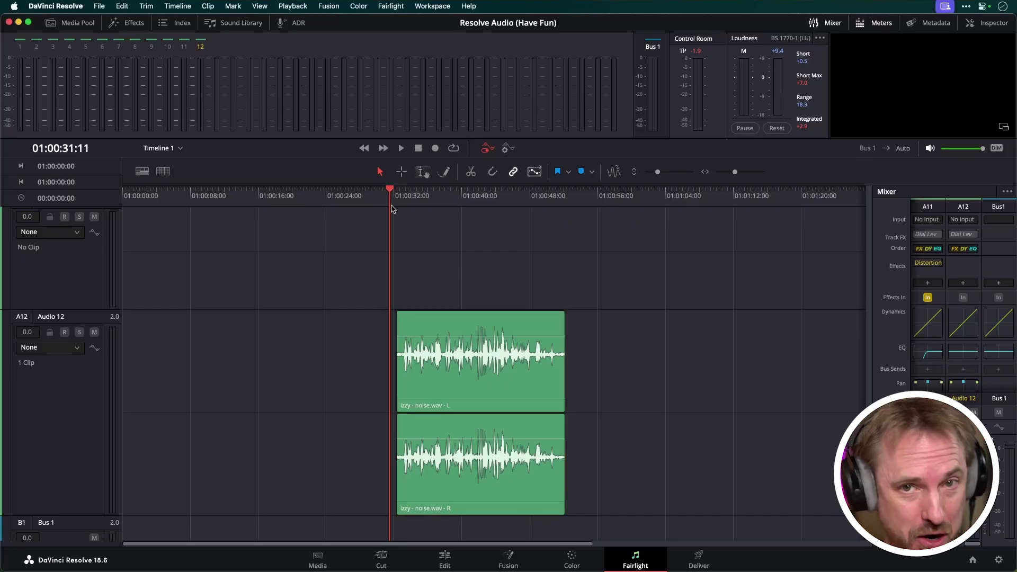
Play the voice clip to hear the noise, then return to the clip start.
key(space)
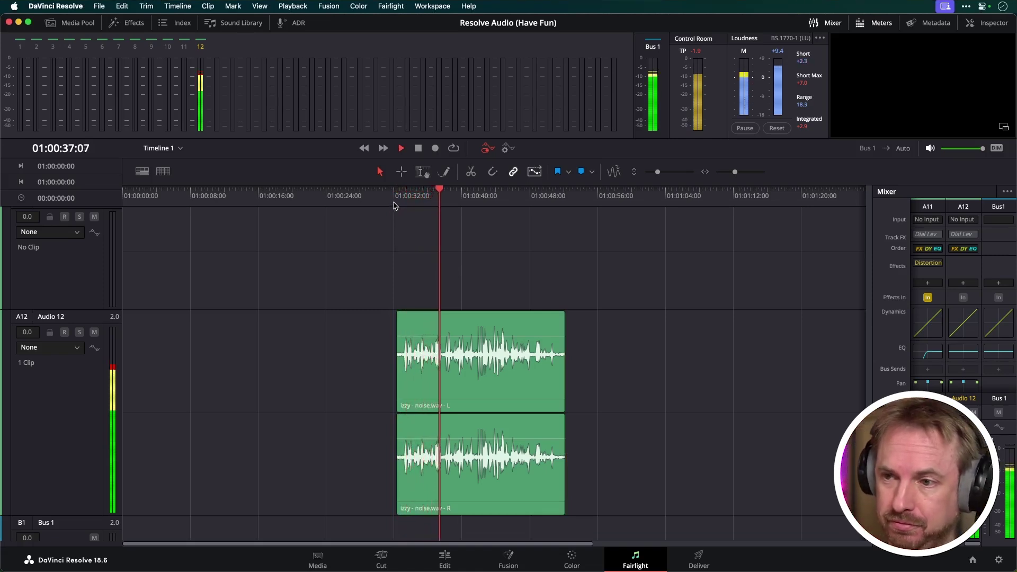
key(space)
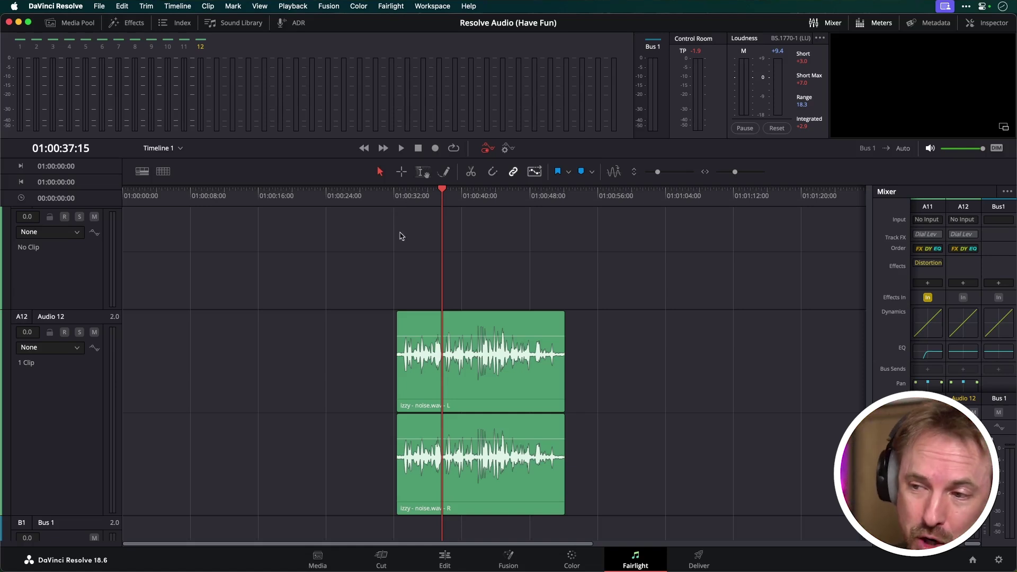
click(395, 195)
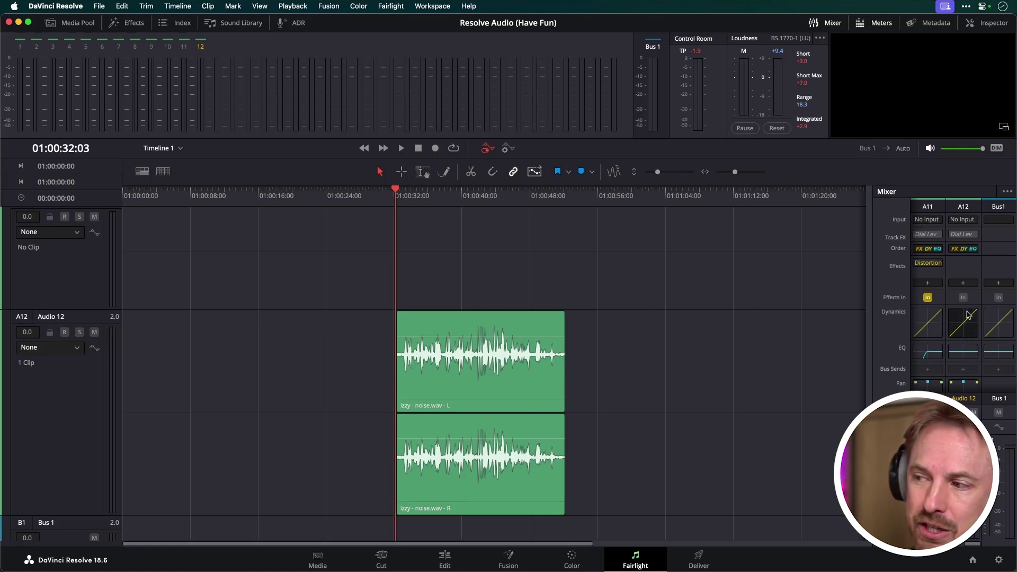
Add Noise Reduction to Audio 12 with a reset noise profile and Auto Speech Mode, then play.
click(963, 284)
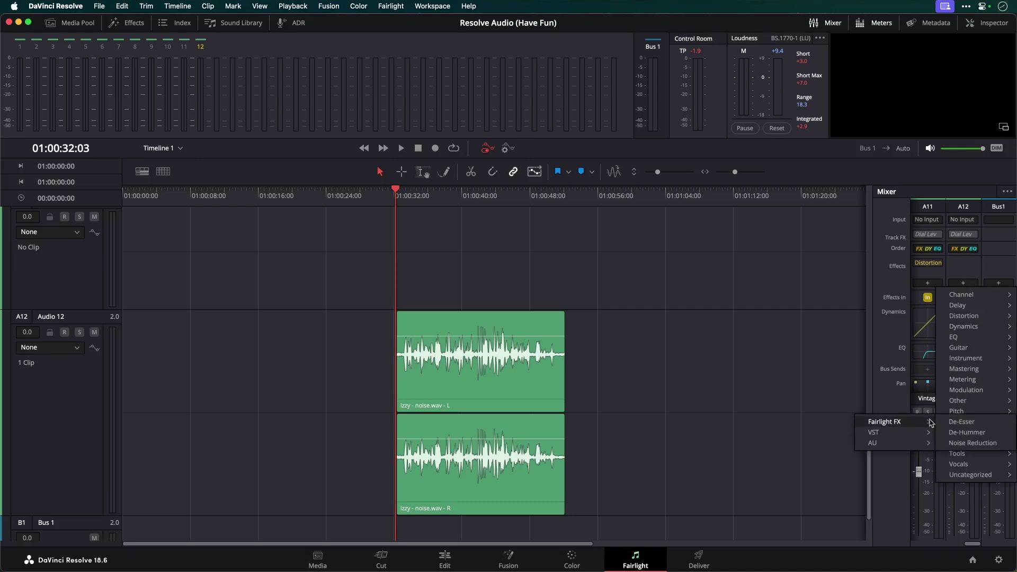
click(973, 443)
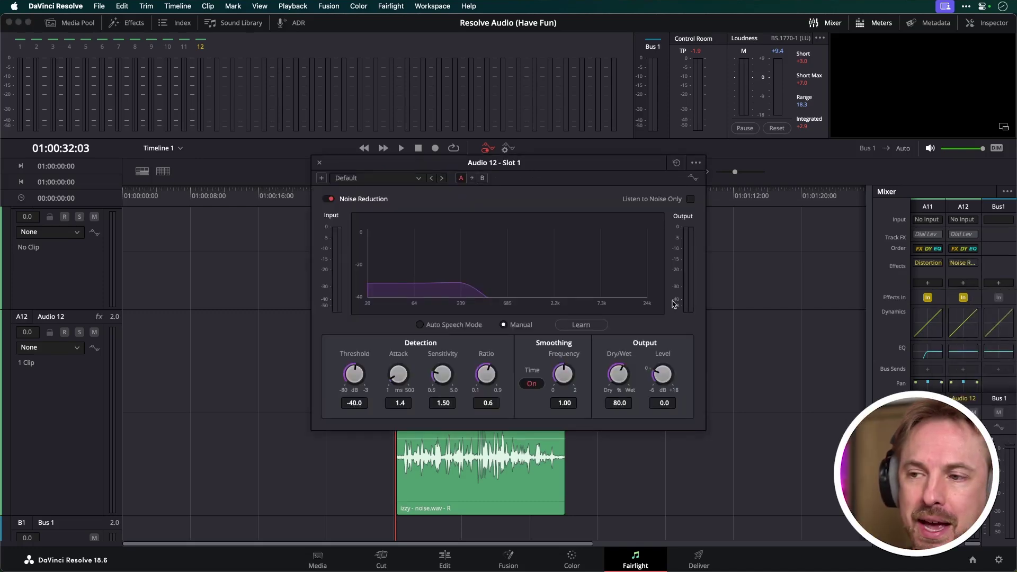
click(420, 182)
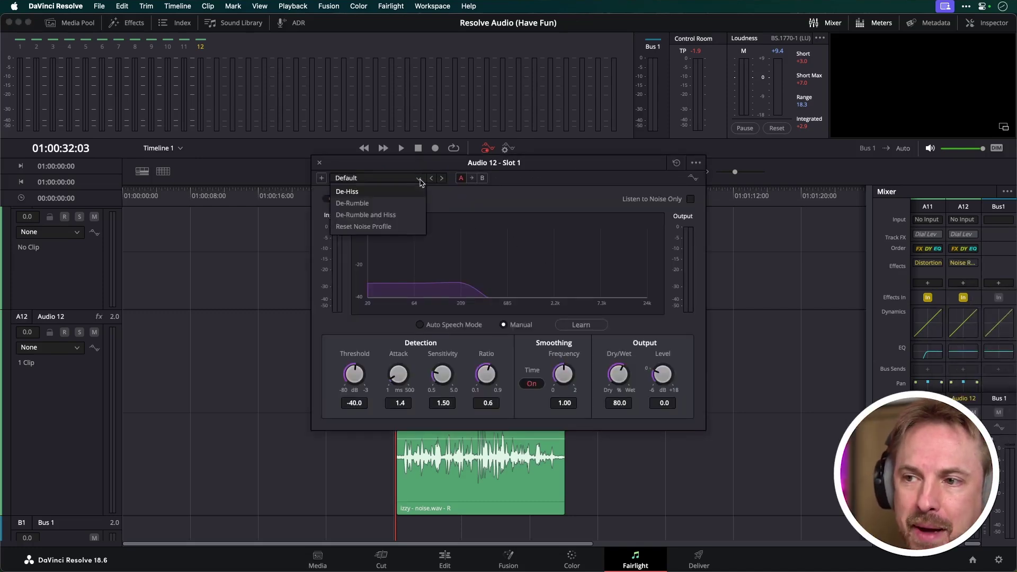
click(410, 225)
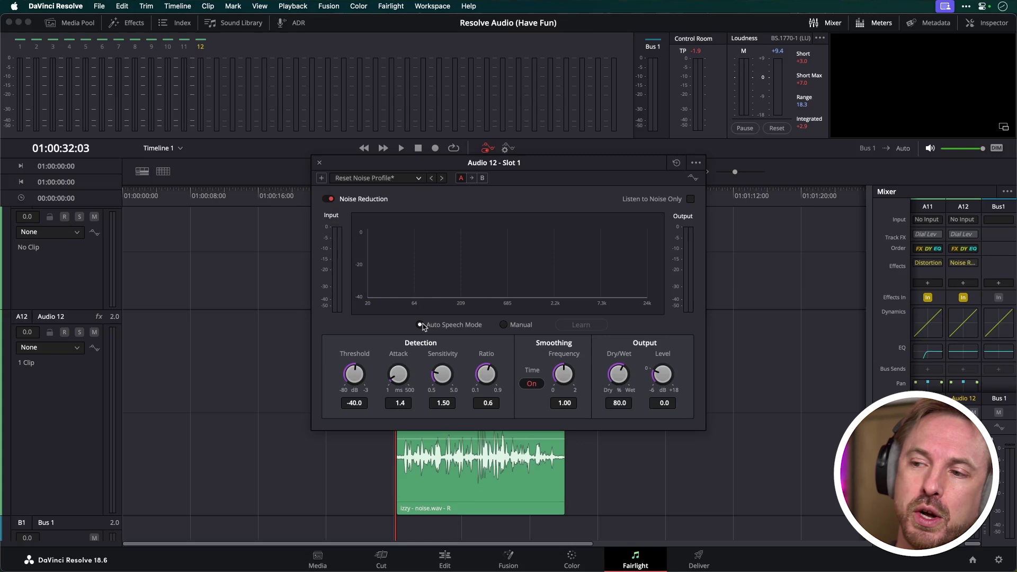
key(space)
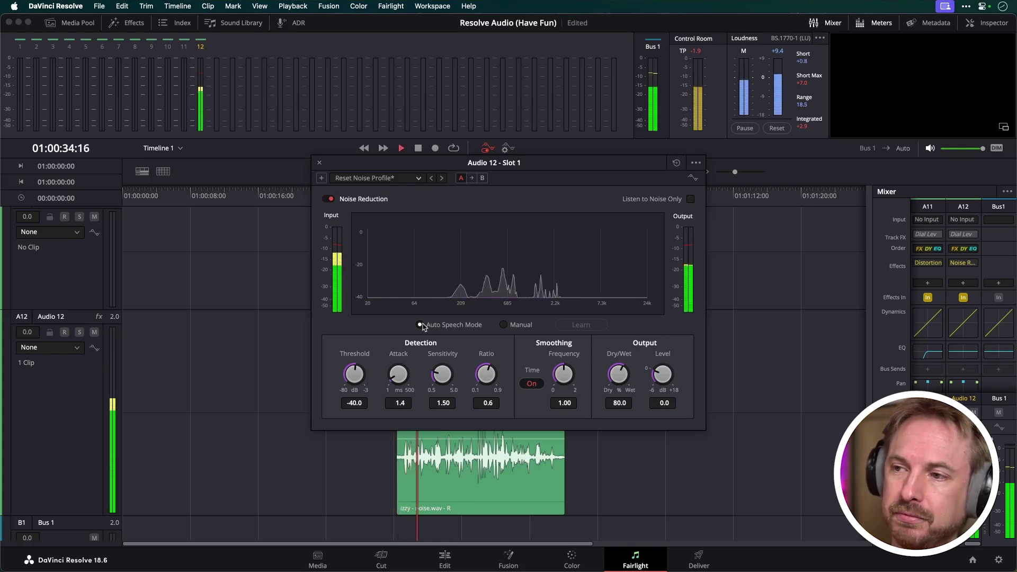
Move the Noise Reduction window aside and raise its Threshold while the clip plays from the start.
key(space)
drag(411, 162, 102, 124)
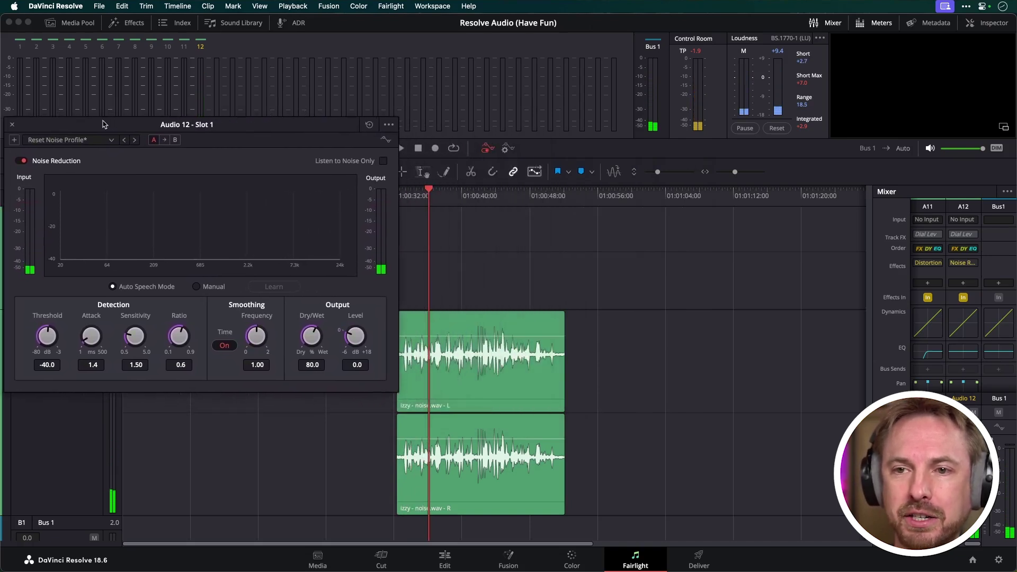
drag(421, 196, 397, 199)
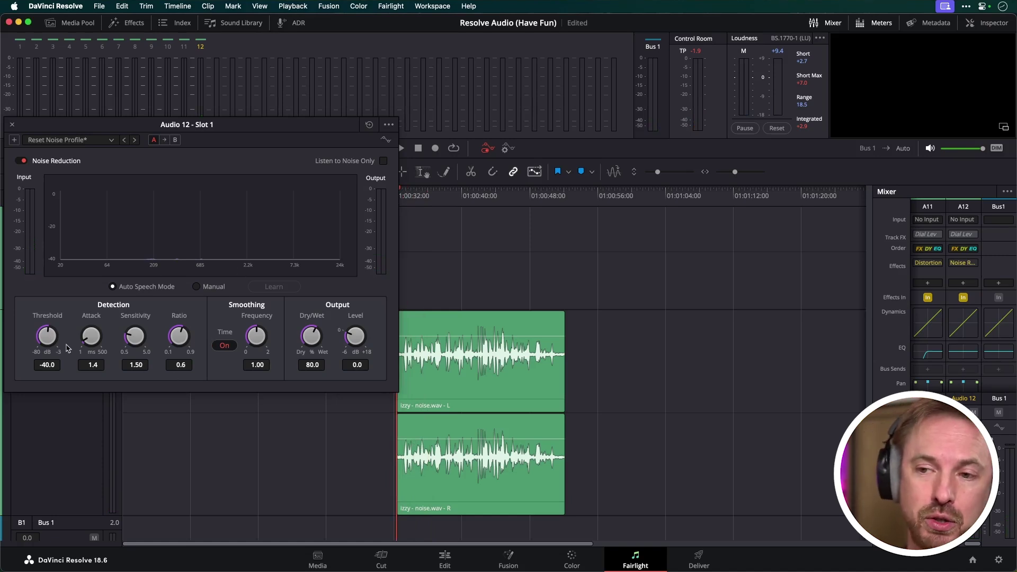
key(space)
drag(53, 341, 212, 325)
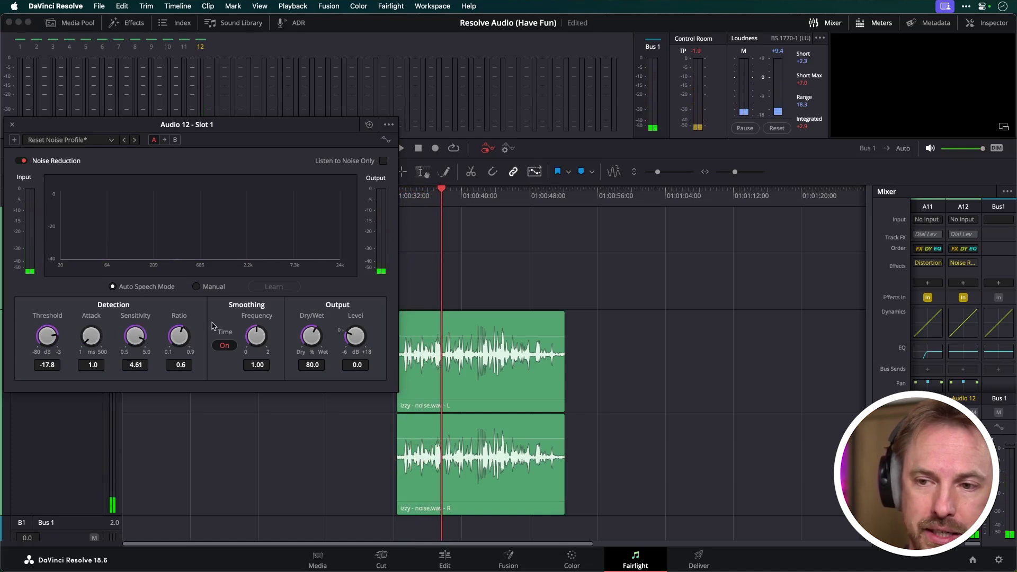
key(space)
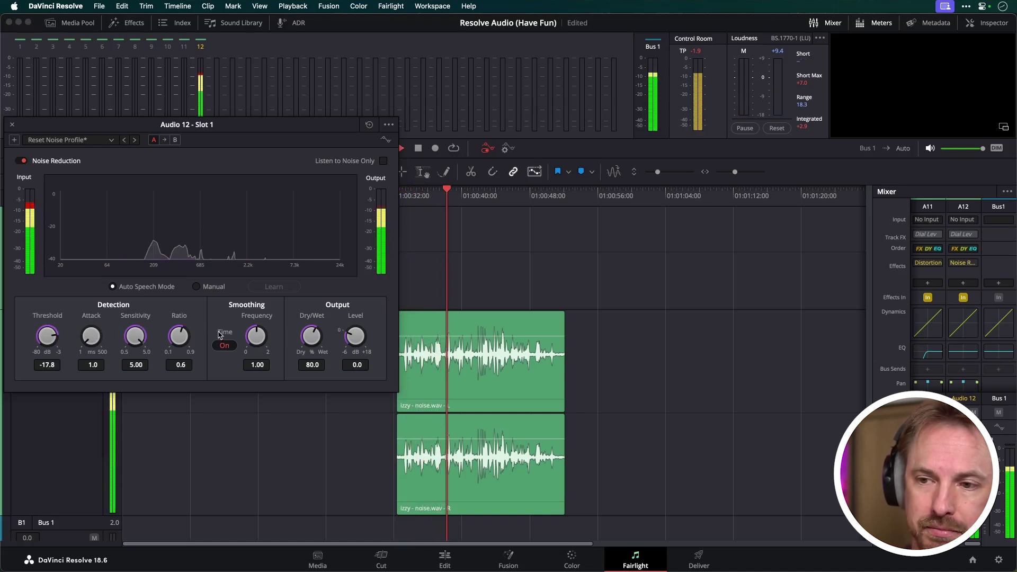
Adjust the Noise Reduction ratio during playback and replay the clip to judge the cleanup.
key(space)
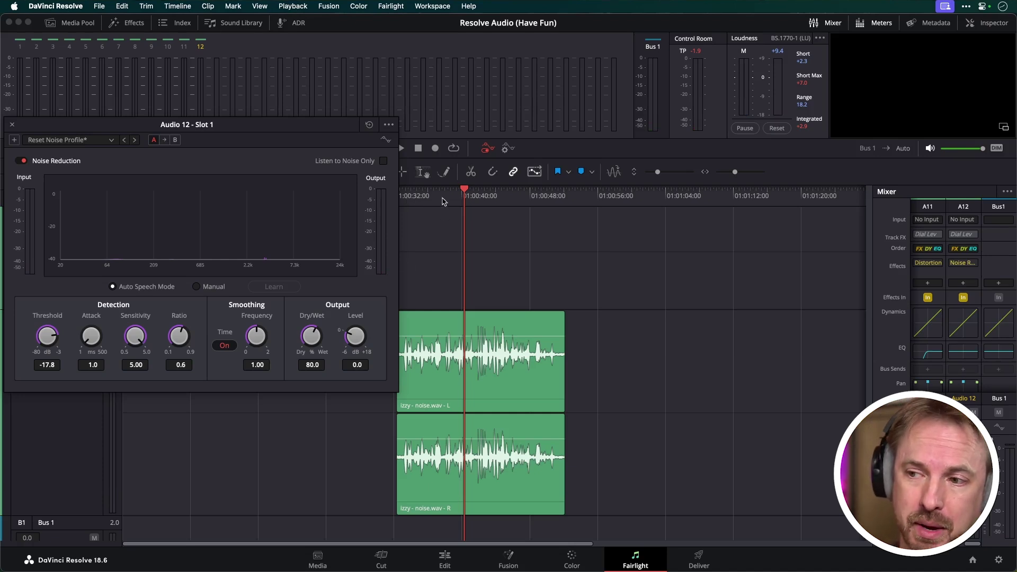
key(j)
key(k)
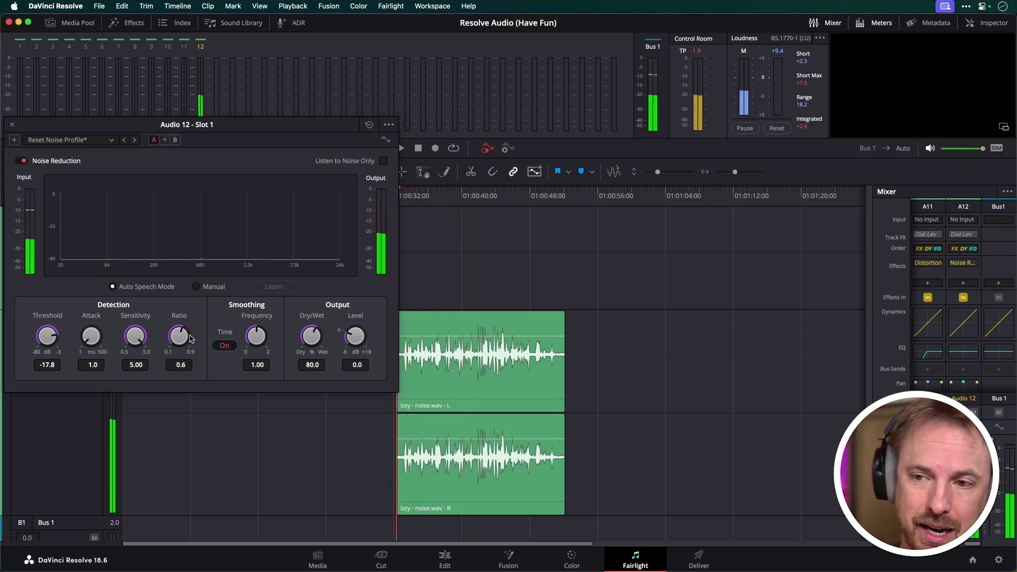
key(l)
drag(190, 339, 102, 337)
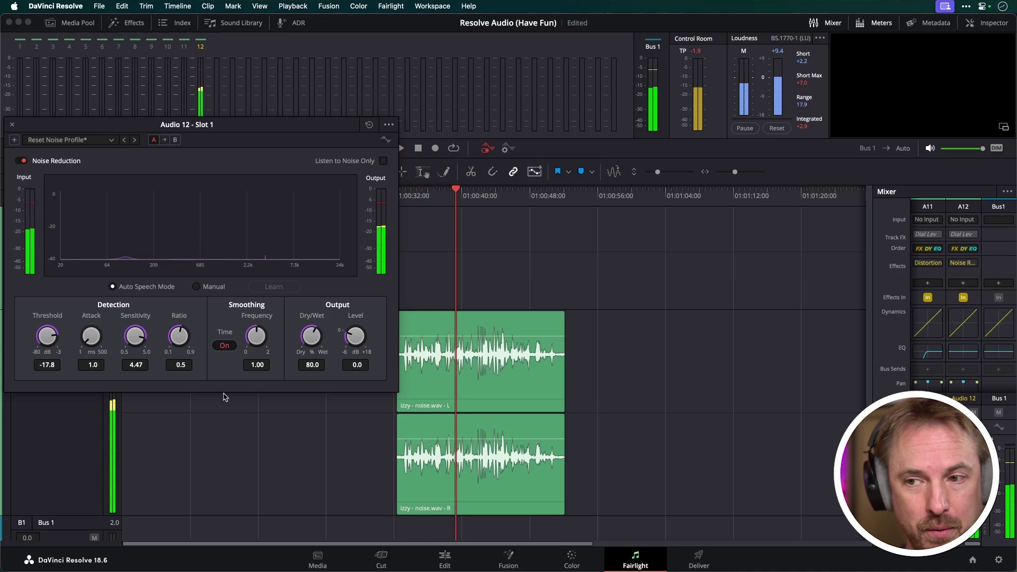
key(space)
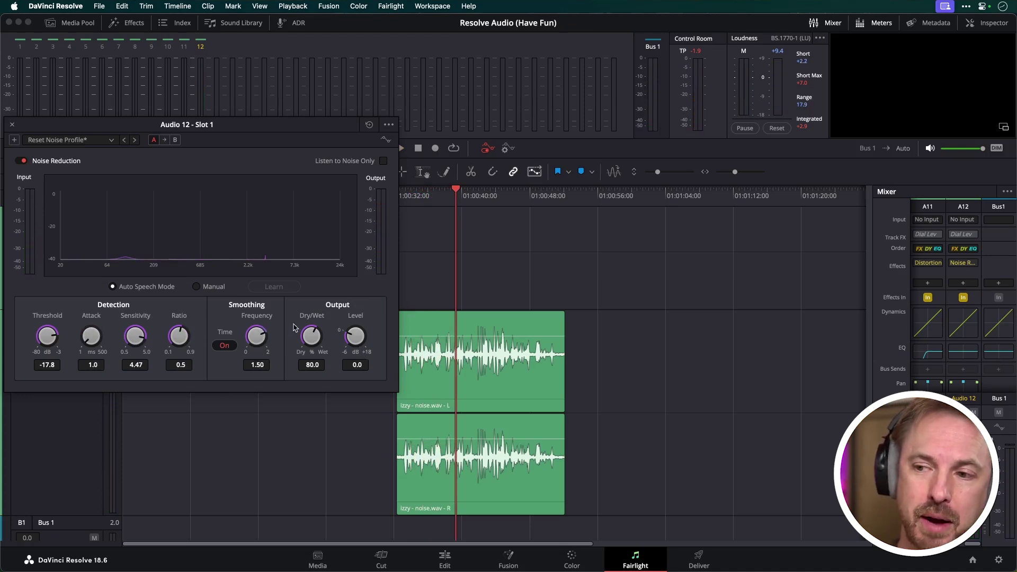
key(space)
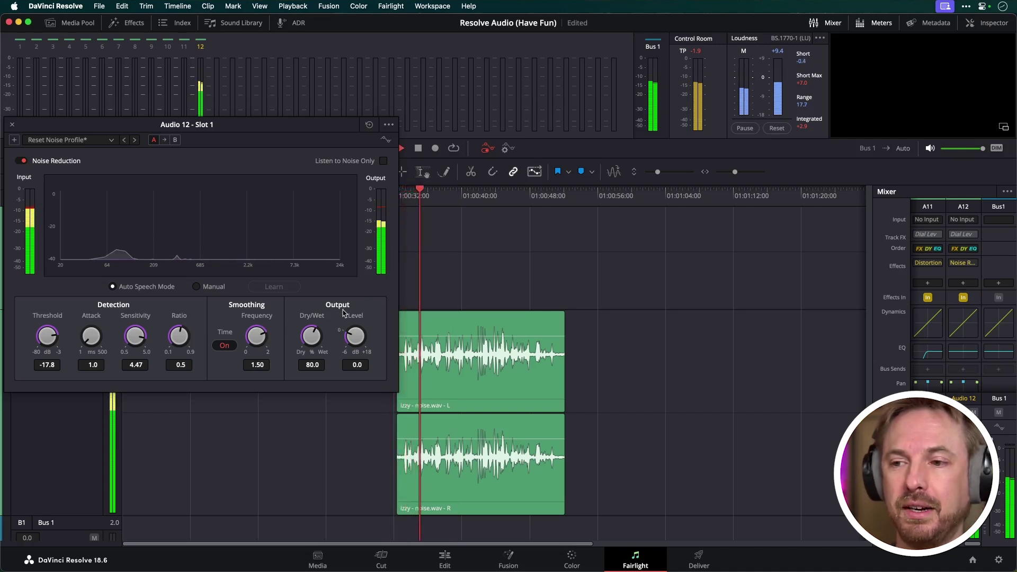
key(space)
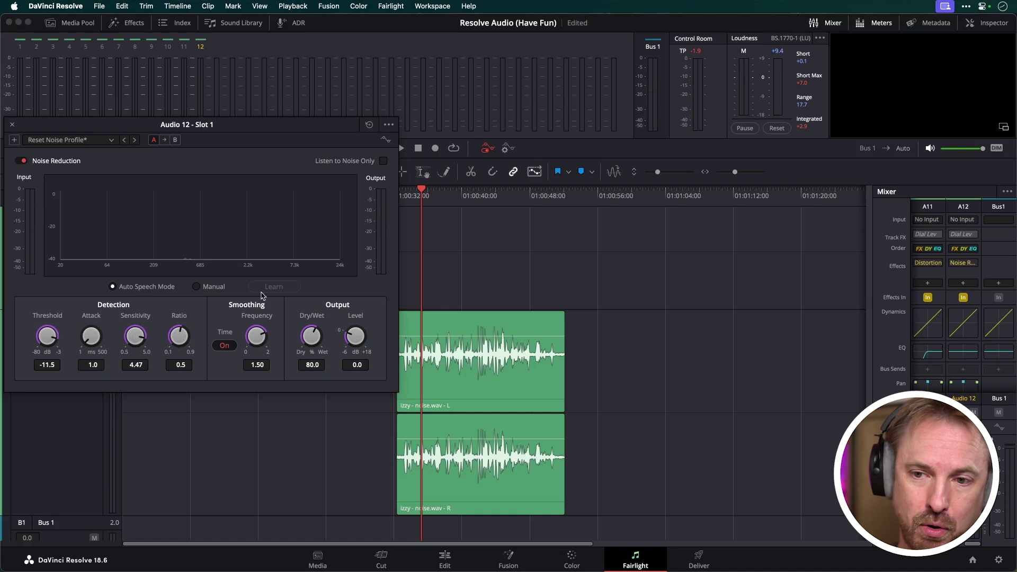
key(space)
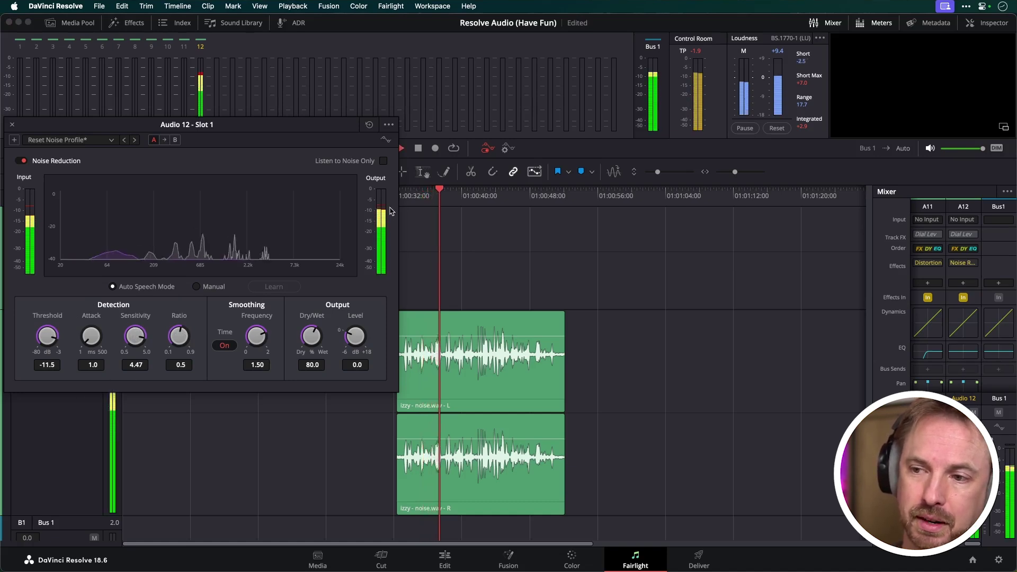
Compare the Noise Reduction Dry/Wet at 0 and 100 during playback, then save the project.
key(space)
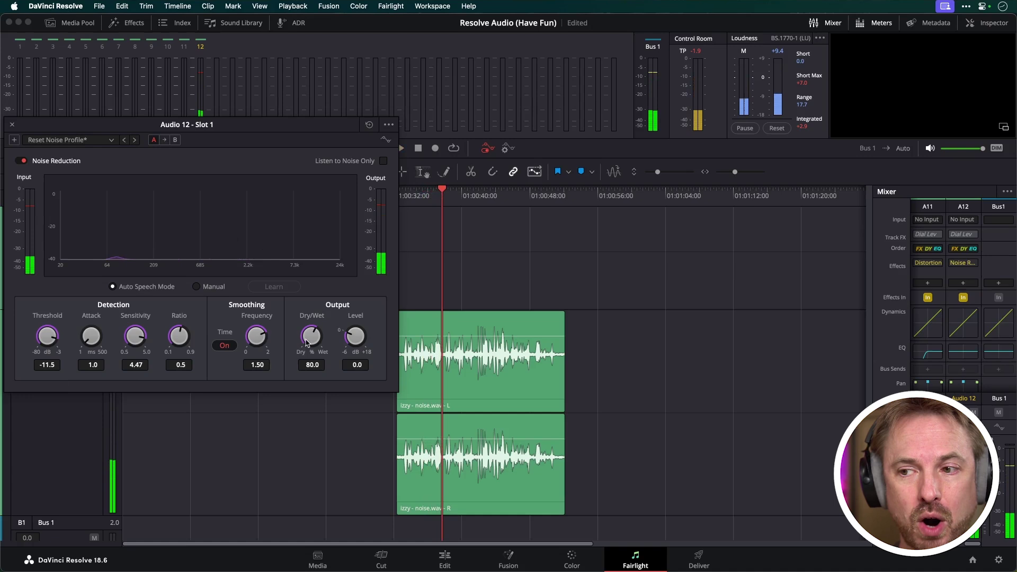
drag(311, 340, 308, 360)
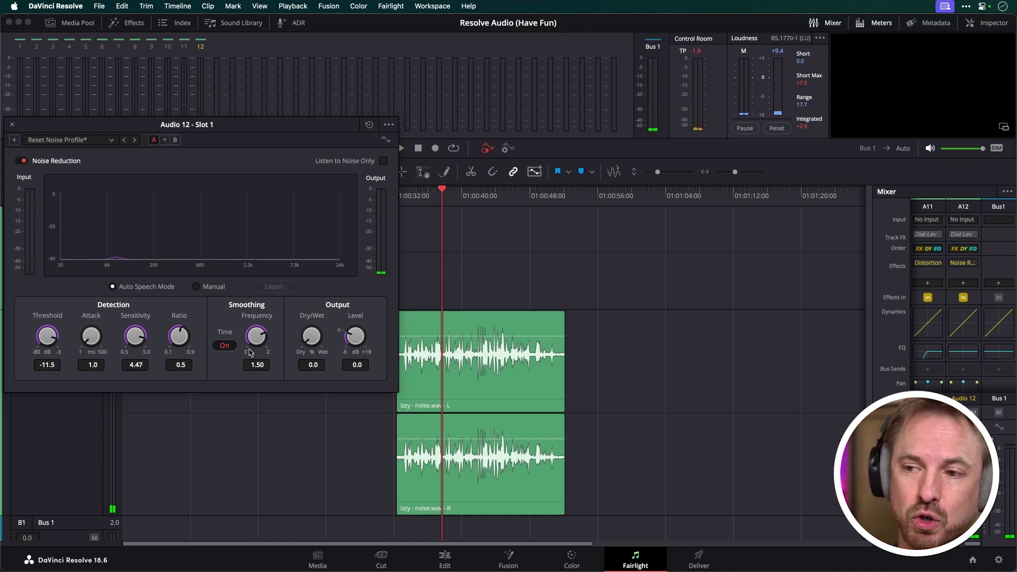
key(space)
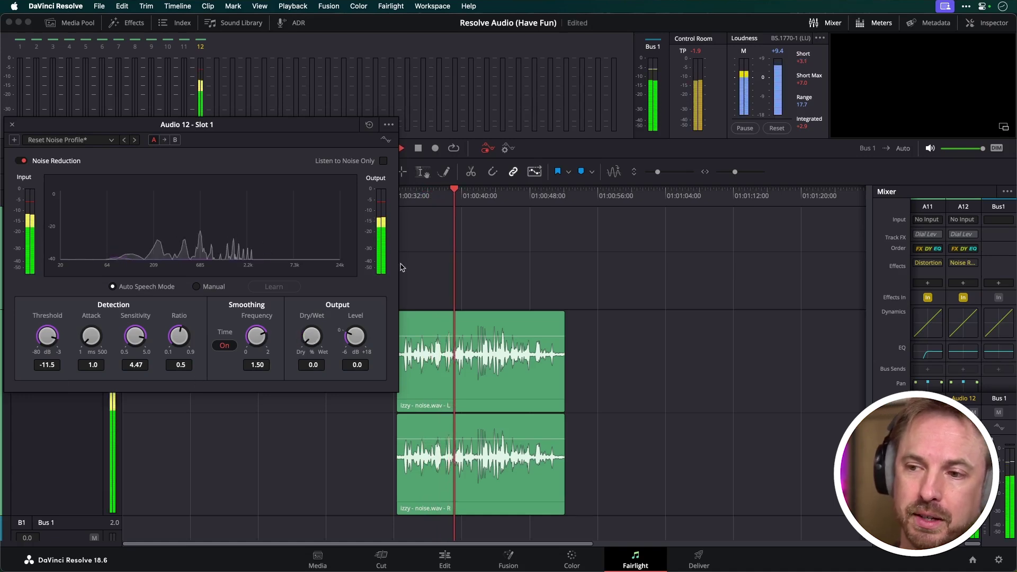
key(space)
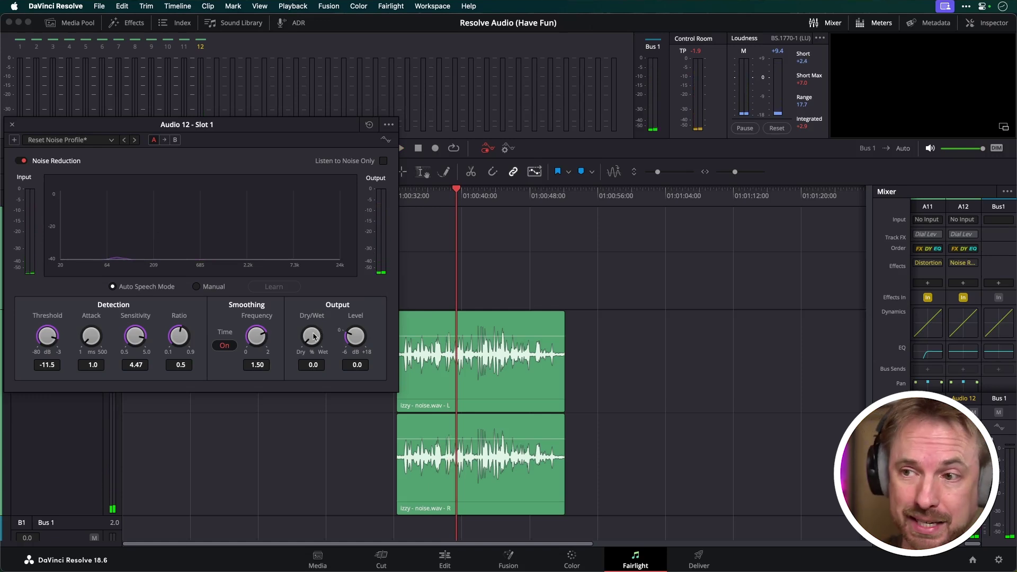
key(space)
drag(314, 337, 468, 320)
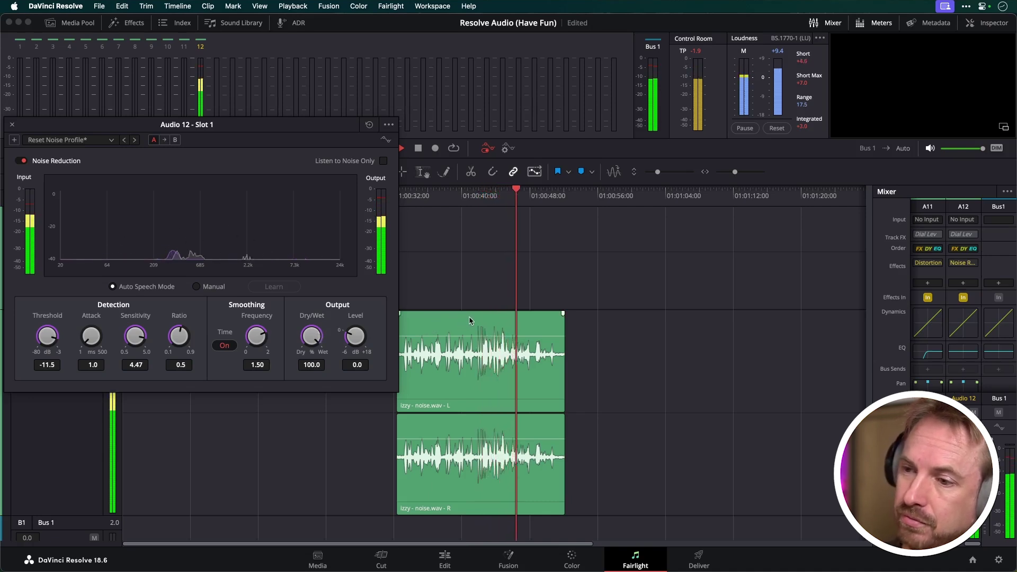
key(space)
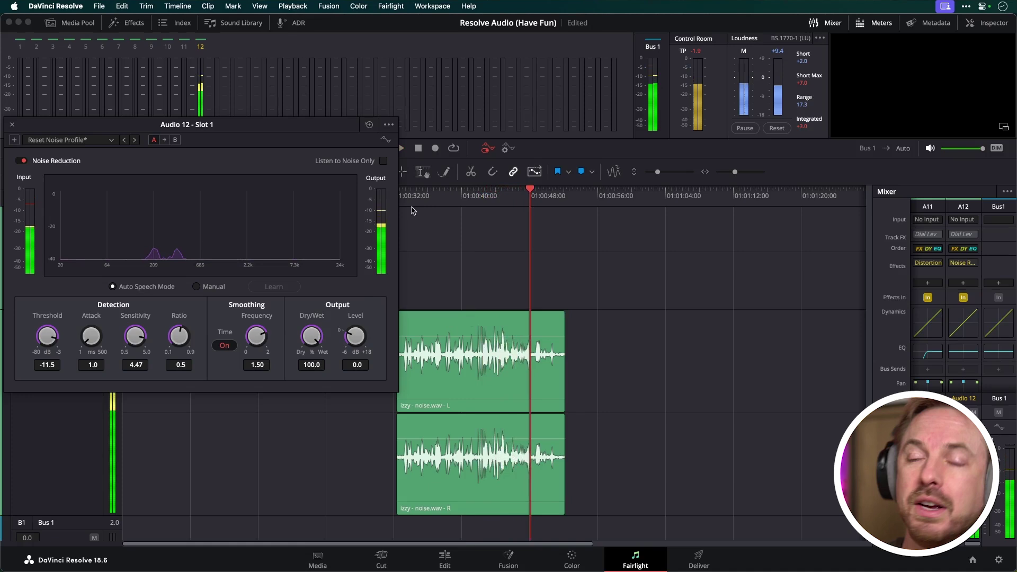
click(400, 192)
key(space)
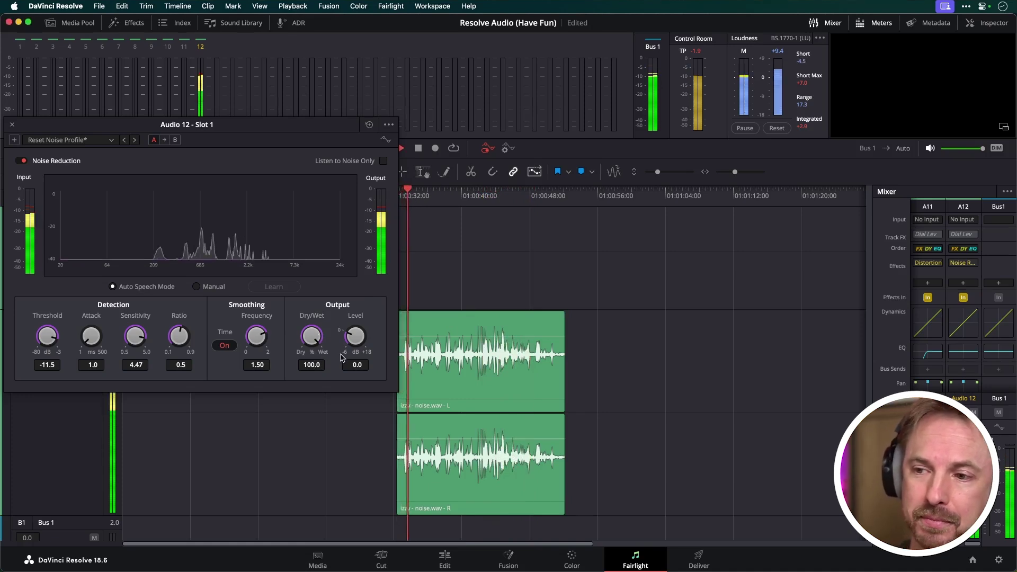
key(space)
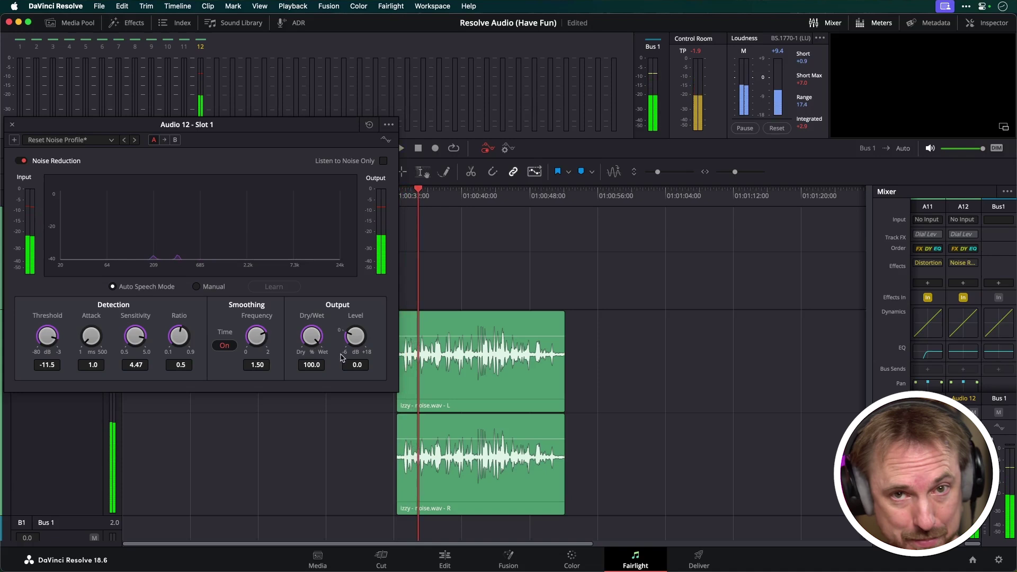
key(super+s)
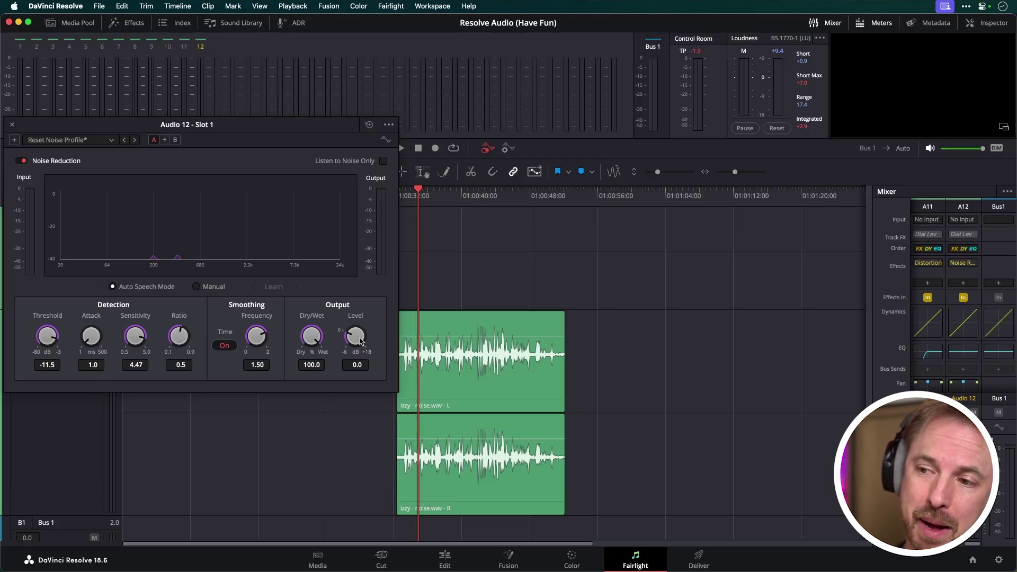
Raise the Noise Reduction output level to 3.1 dB and switch the effect back on.
key(space)
mouse_move(359, 342)
mouse_down()
mouse_move(380, 335)
mouse_move(360, 339)
mouse_up()
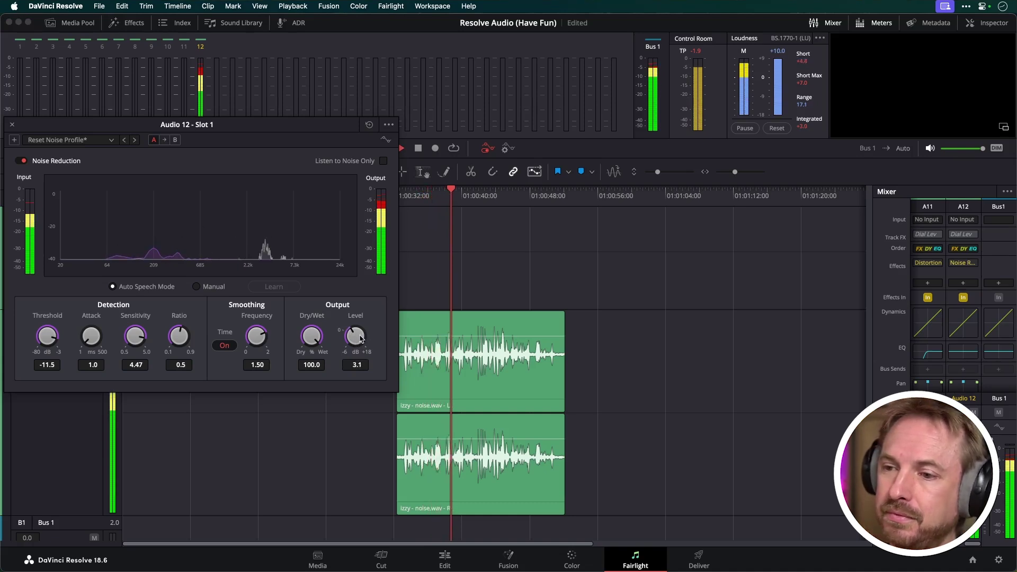
click(21, 160)
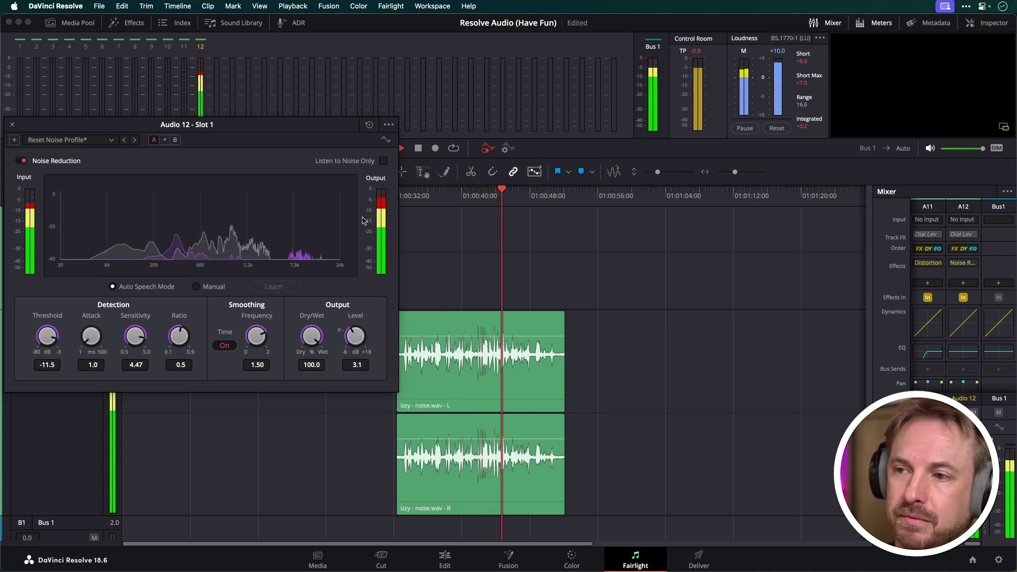
click(402, 203)
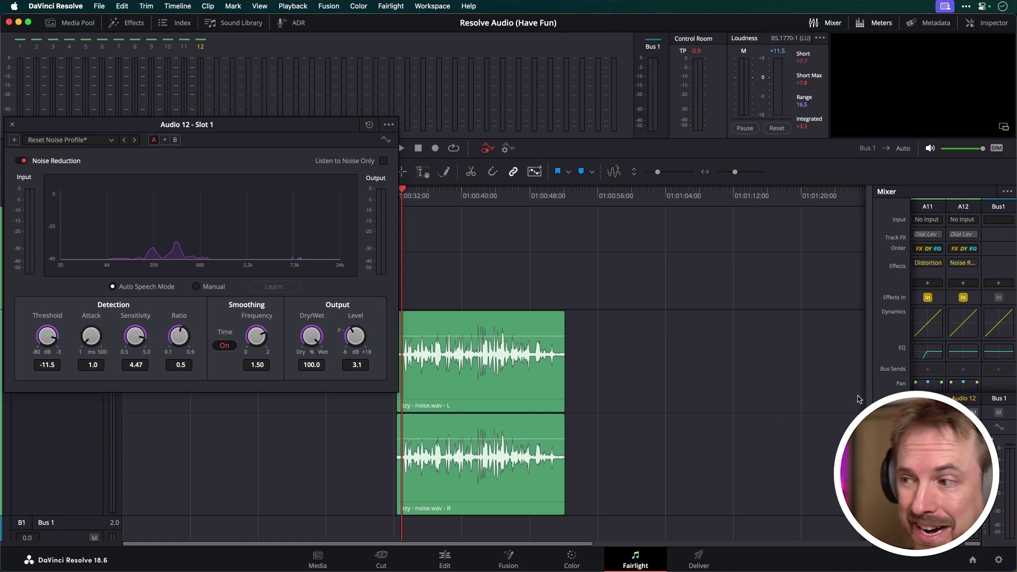
In Audio 12's EQ, boost 1.6 kHz by +2.1 dB and 4.1 kHz by +3.2 dB, and low-cut at 141 Hz.
double_click(968, 354)
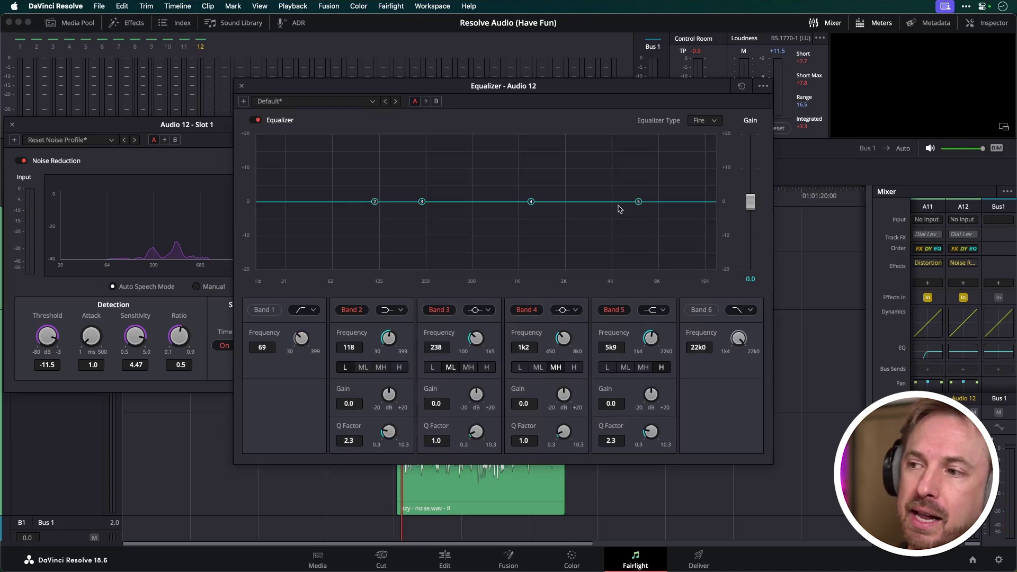
drag(636, 206, 625, 192)
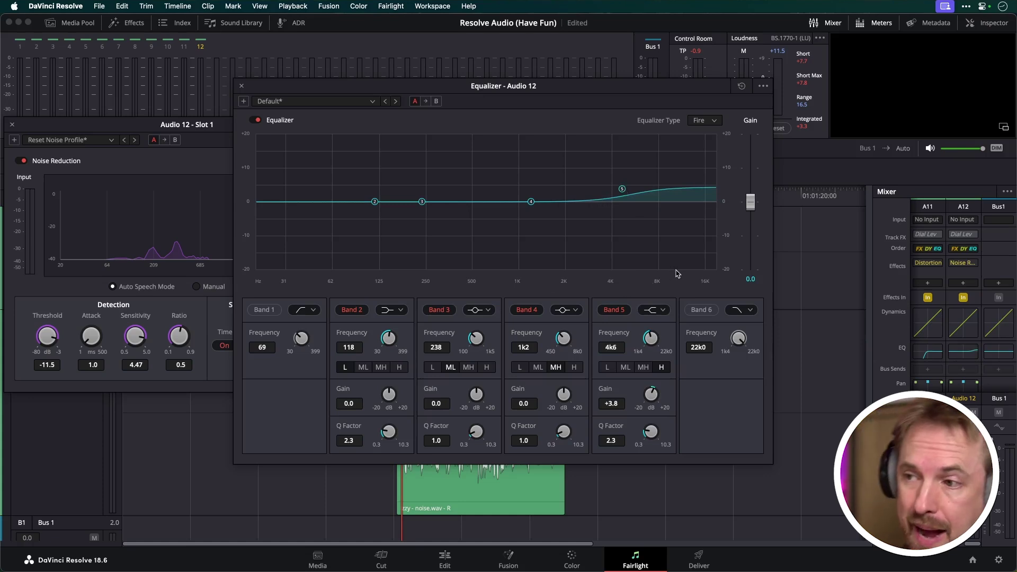
drag(531, 201, 551, 189)
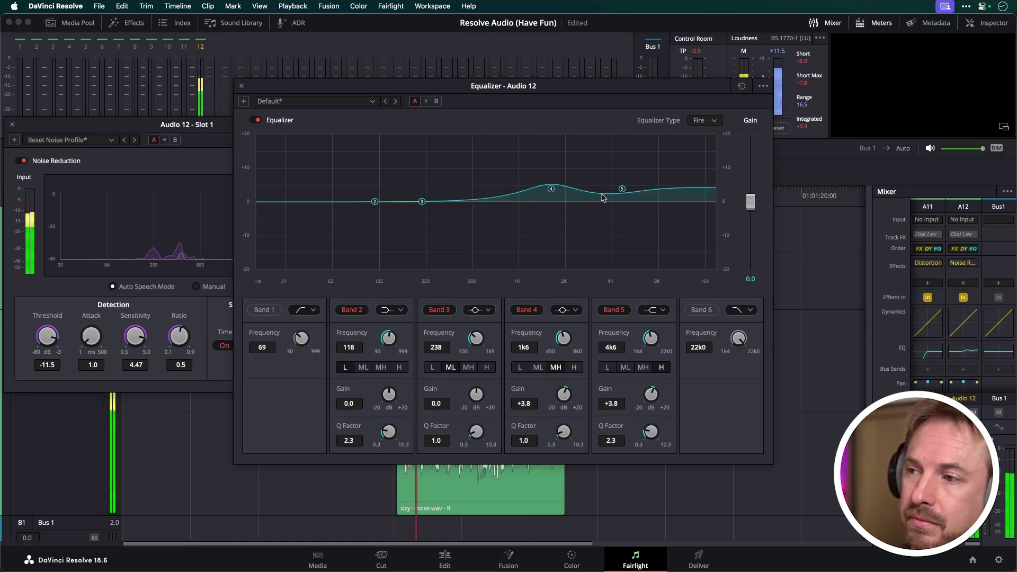
drag(622, 189, 614, 192)
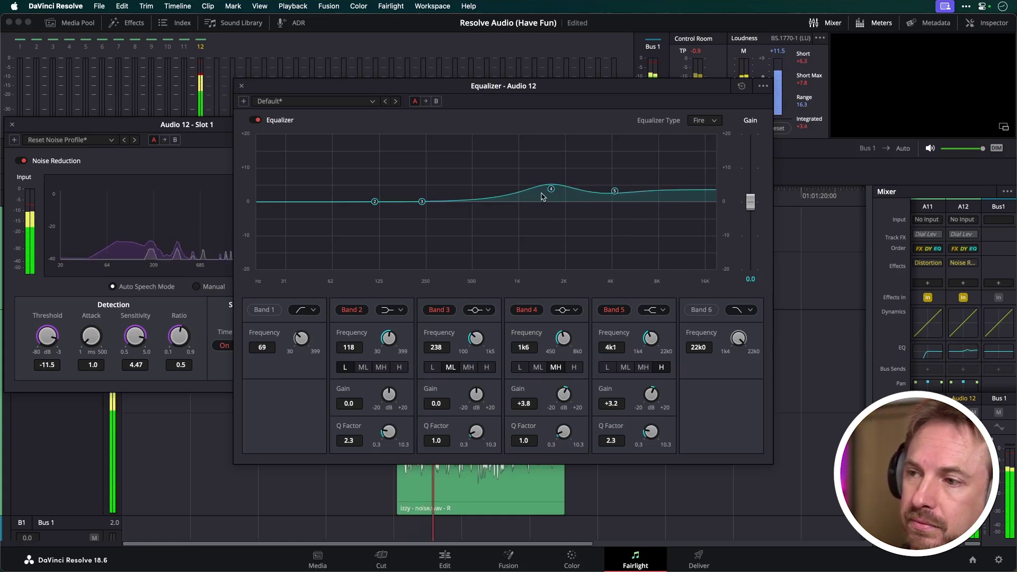
drag(551, 189, 551, 194)
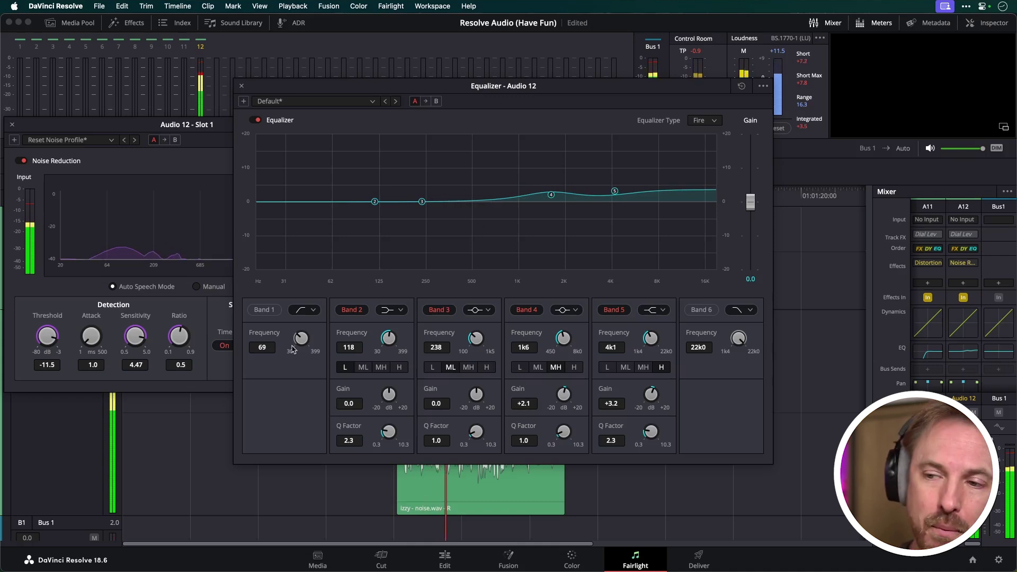
click(264, 309)
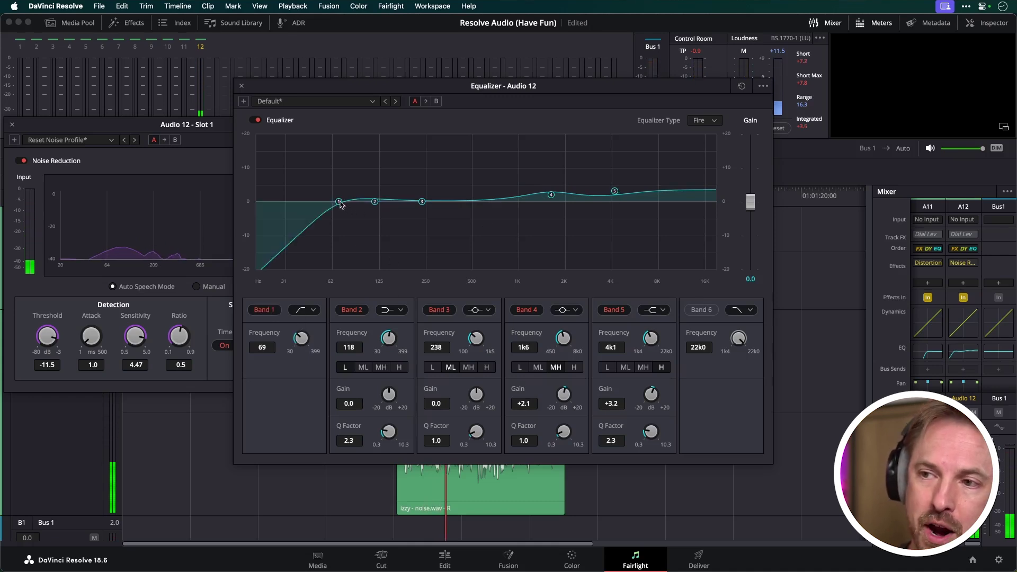
drag(339, 202, 387, 205)
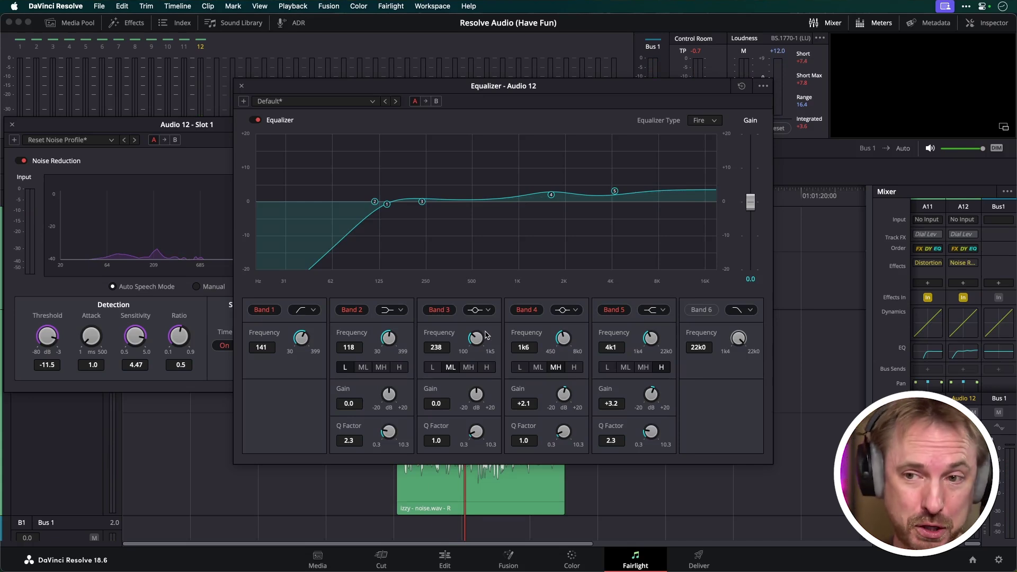
Set Noise Reduction threshold to -28.1 dB, sensitivity 3.68, ratio 0.4, dry/wet 90.8, and play the clip.
click(144, 125)
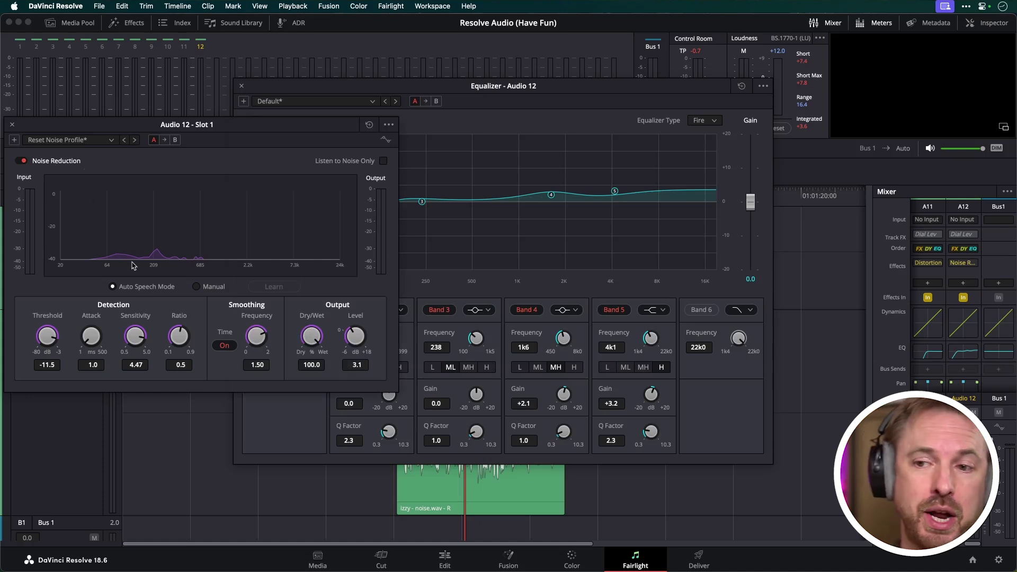
drag(49, 342, 23, 349)
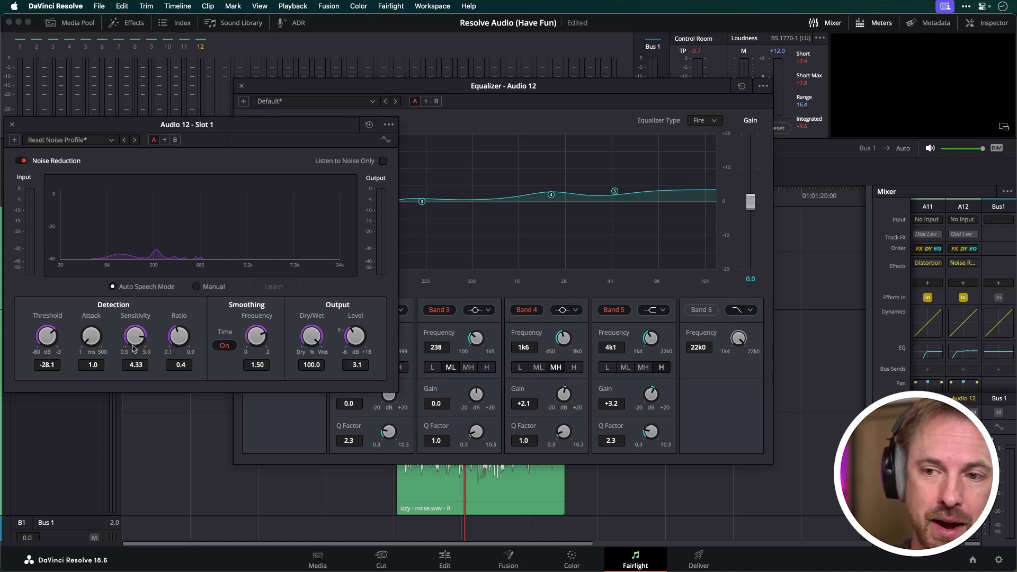
drag(134, 348, 117, 372)
drag(320, 346, 289, 337)
key(space)
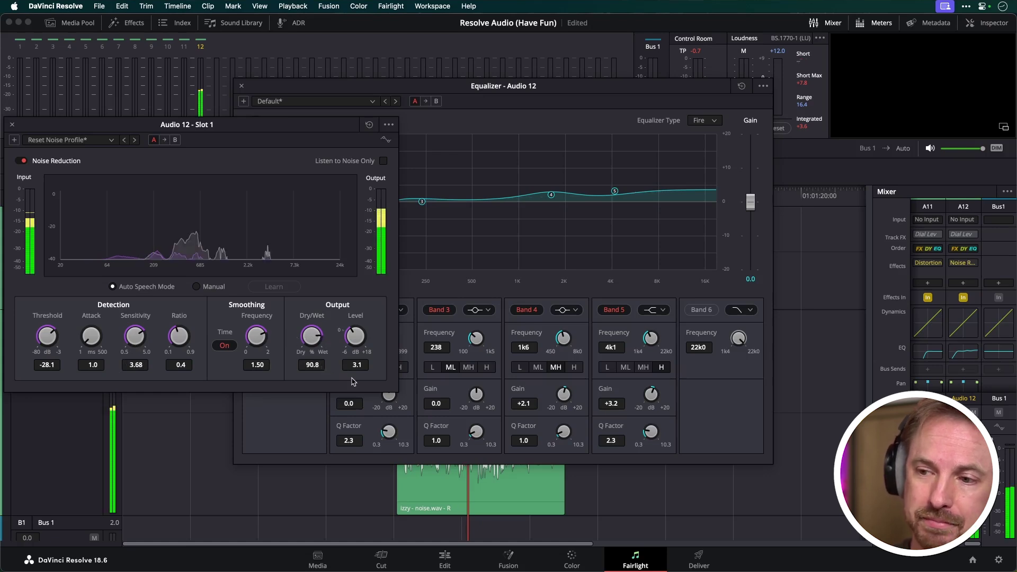